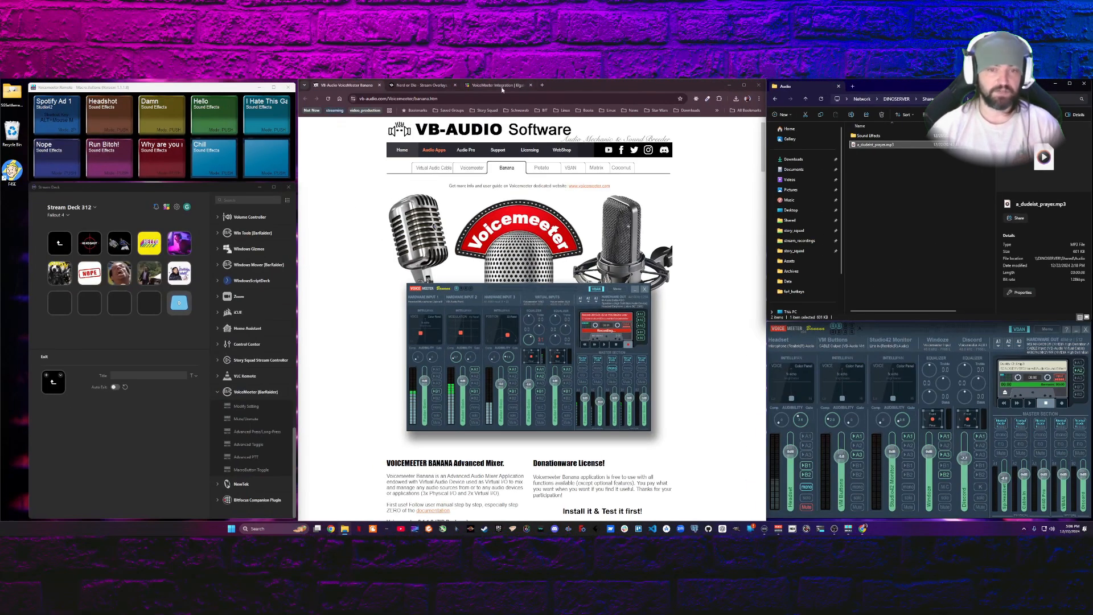
Browse the stream overlays, widgets and best-selling packs on the Nerd or Die website
{"action": "left_click", "coordinate": [422, 85]}
{"action": "scroll", "coordinate": [629, 422], "scroll_direction": "down", "scroll_amount": 3}
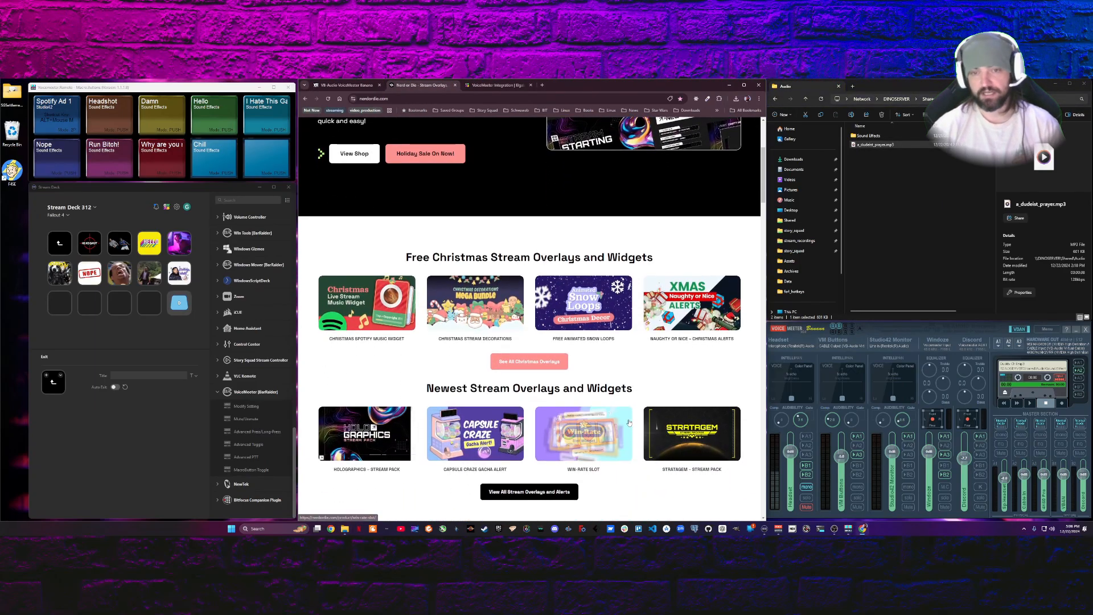
{"action": "scroll", "coordinate": [629, 422], "scroll_direction": "down", "scroll_amount": 5}
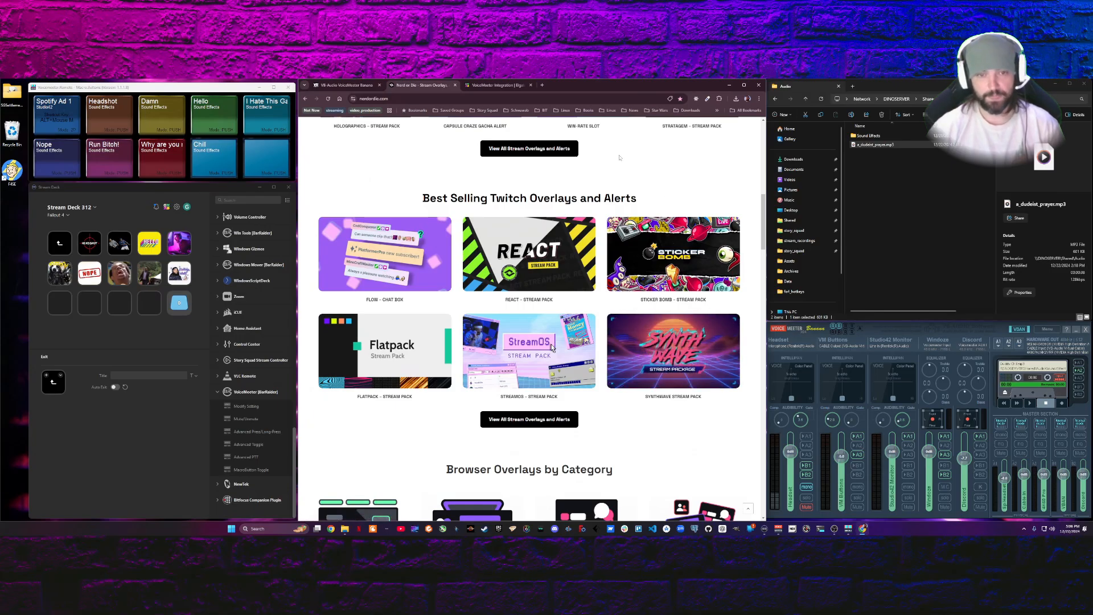
Search the Elgato Marketplace for voicemeeter and open the VoiceMeeter Integration plugin page by BarRaider
{"action": "left_click", "coordinate": [497, 85]}
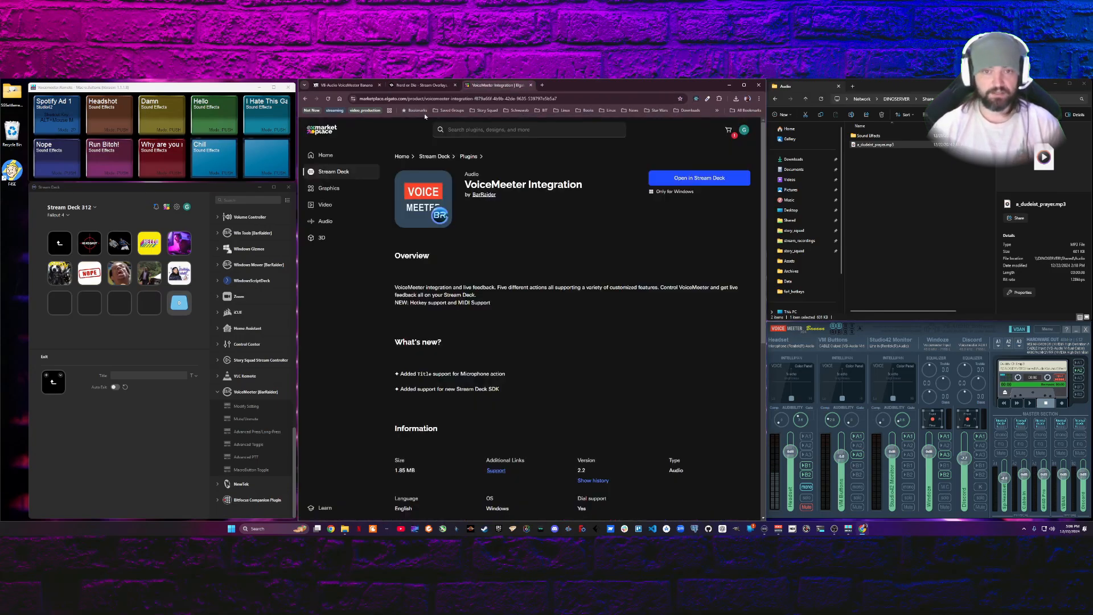
{"action": "left_click", "coordinate": [456, 130]}
{"action": "left_click", "coordinate": [467, 159]}
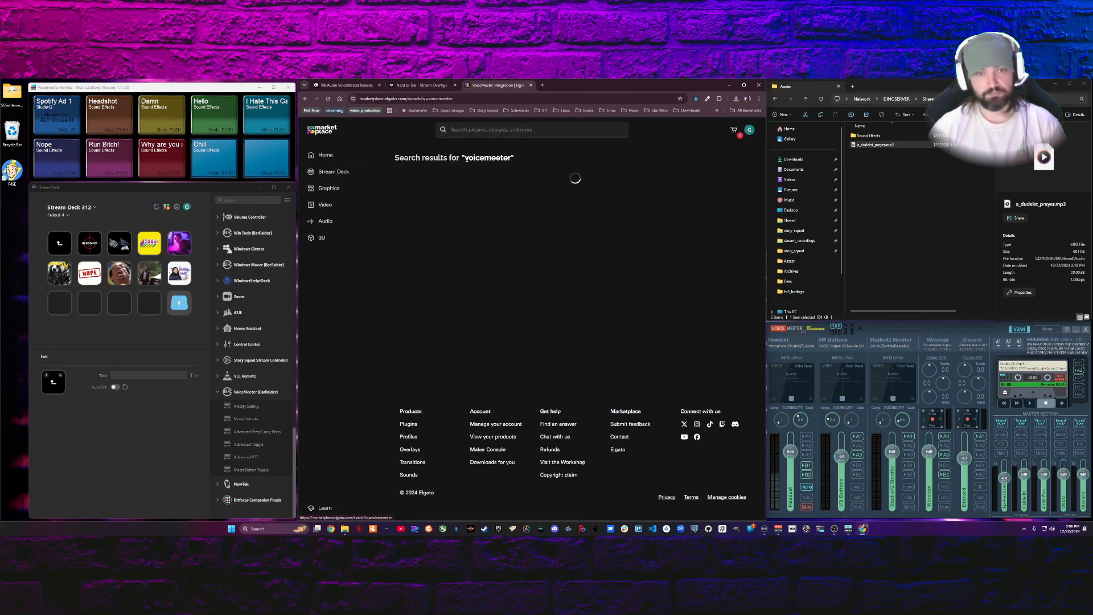
{"action": "left_click", "coordinate": [442, 232]}
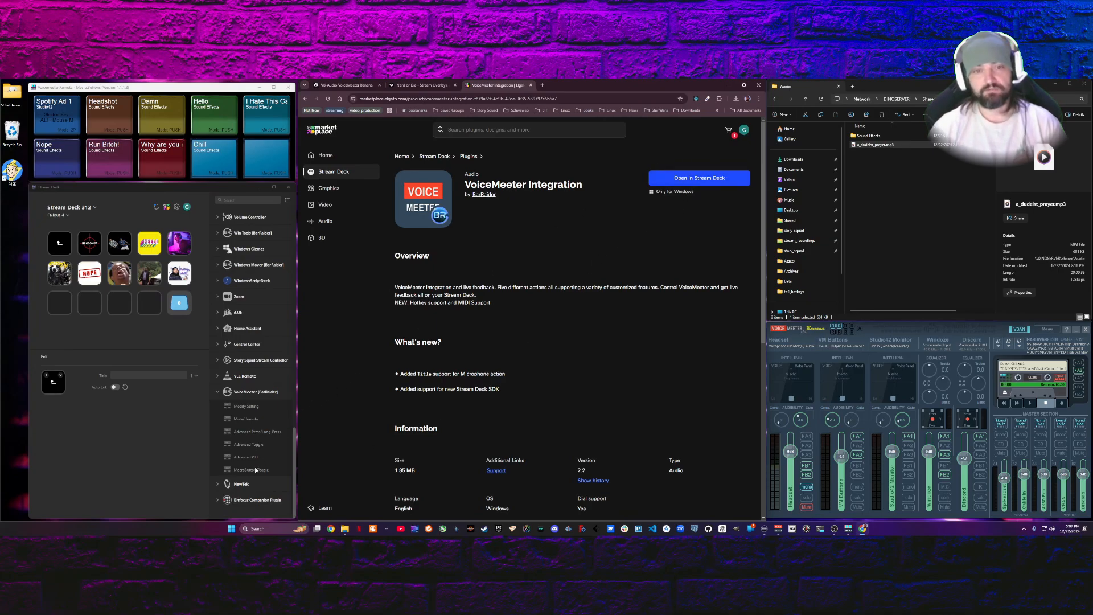
In Stream Deck, assign the VoiceMeeter MacroButton Toggle action to the last key of the third row
{"action": "left_click_drag", "start_coordinate": [257, 472], "coordinate": [180, 303]}
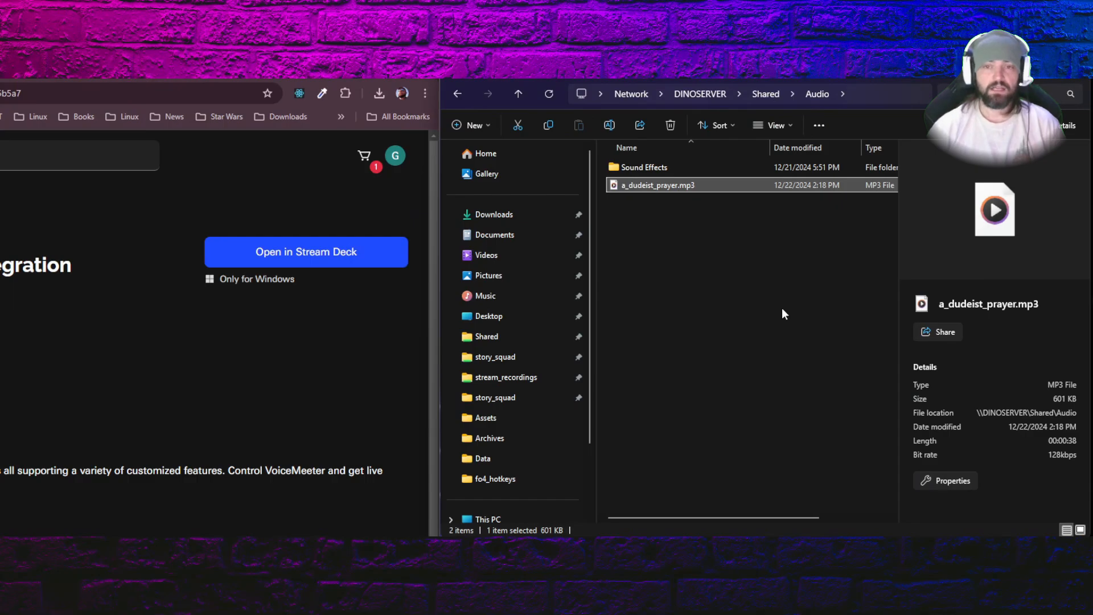
In File Explorer, copy the full path of a_dudeist_prayer.mp3 from the shared Audio folder
{"action": "left_click", "coordinate": [695, 184]}
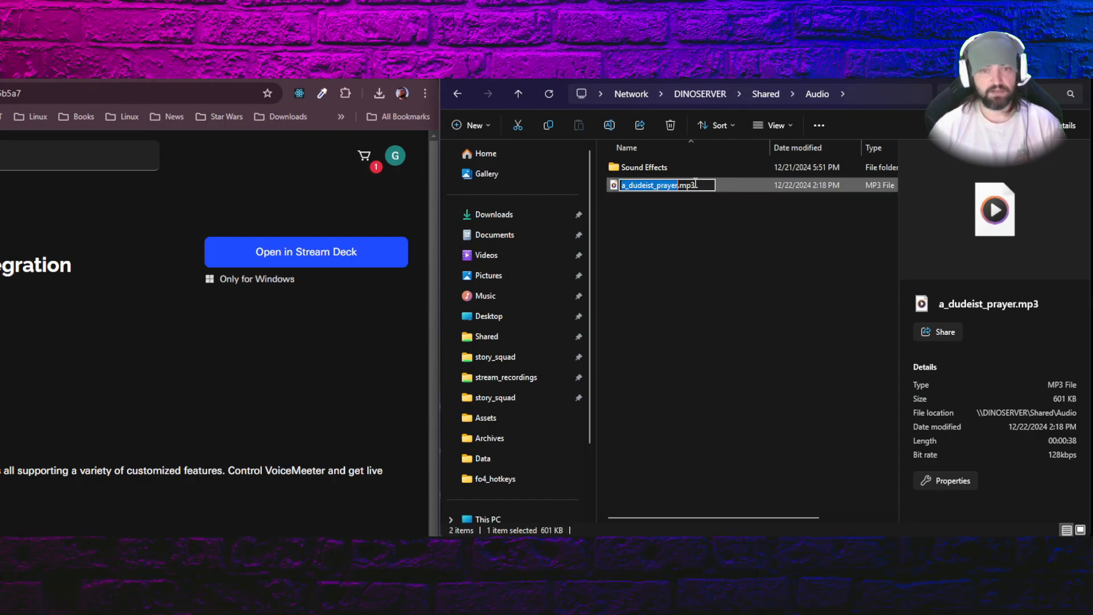
{"action": "left_click", "coordinate": [702, 220]}
{"action": "left_click", "coordinate": [688, 186]}
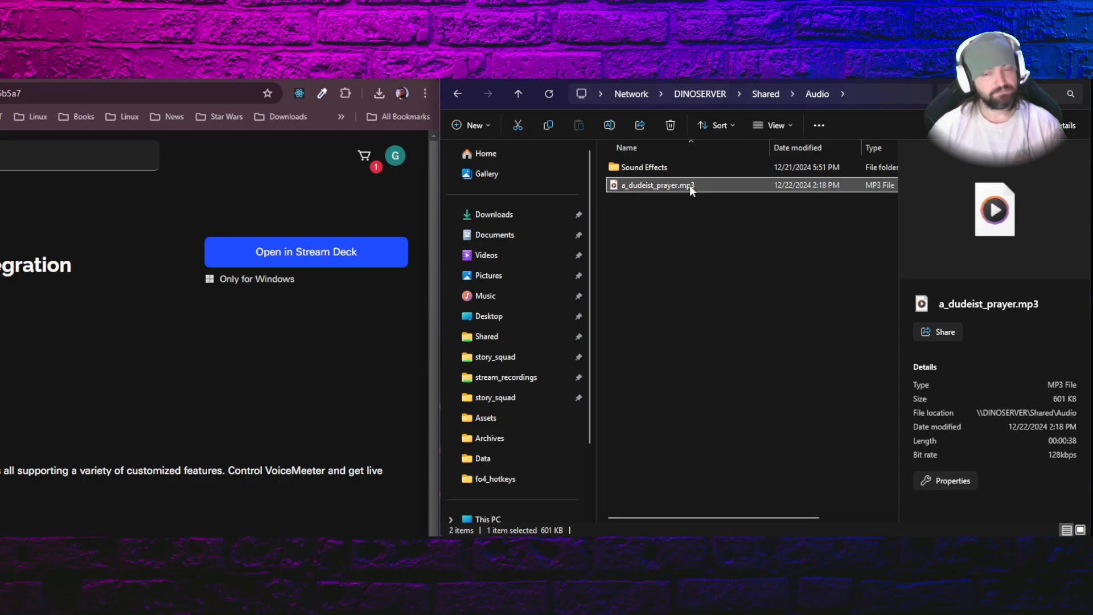
{"action": "left_click", "coordinate": [692, 266]}
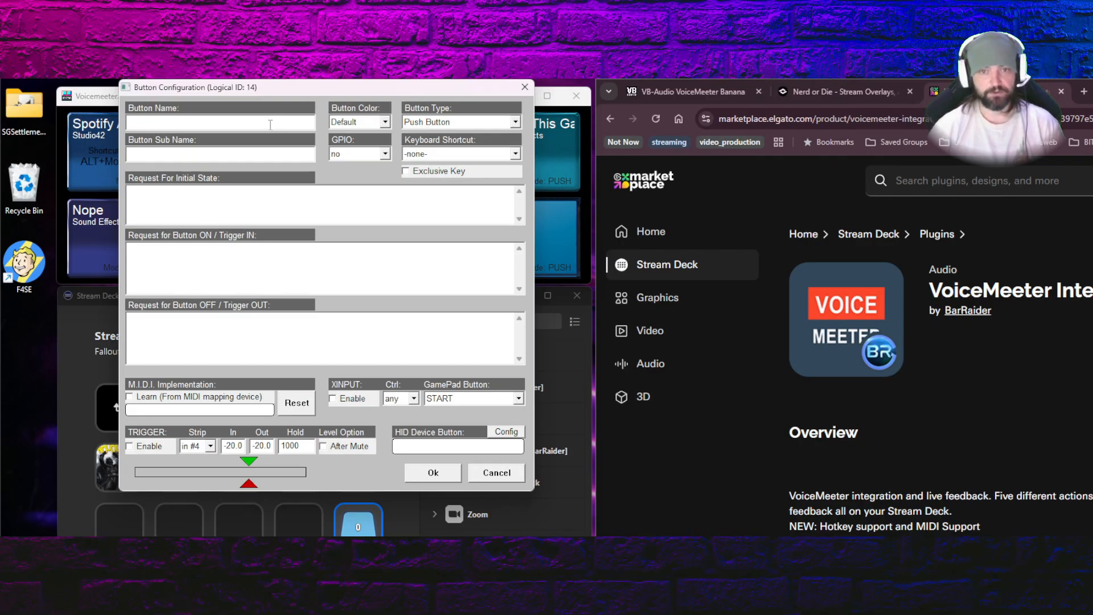
In the Voicemeeter macro button configuration, set the button name to Dude Prayer and the sub name to SFX
{"action": "type", "text": "Dude Prayer"}
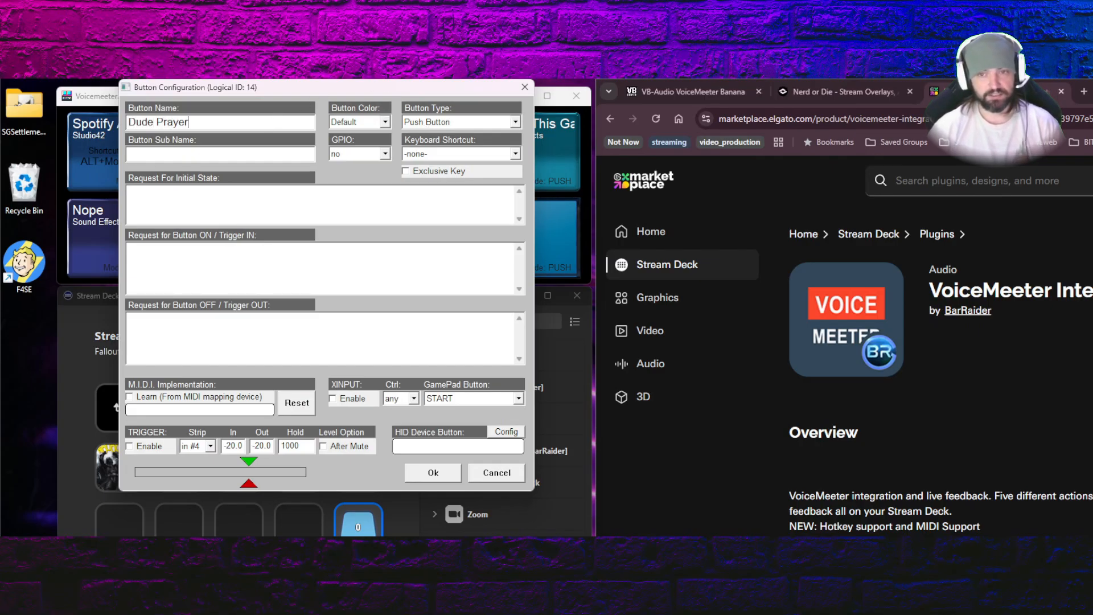
{"action": "key", "text": "Tab"}
{"action": "type", "text": "SFX"}
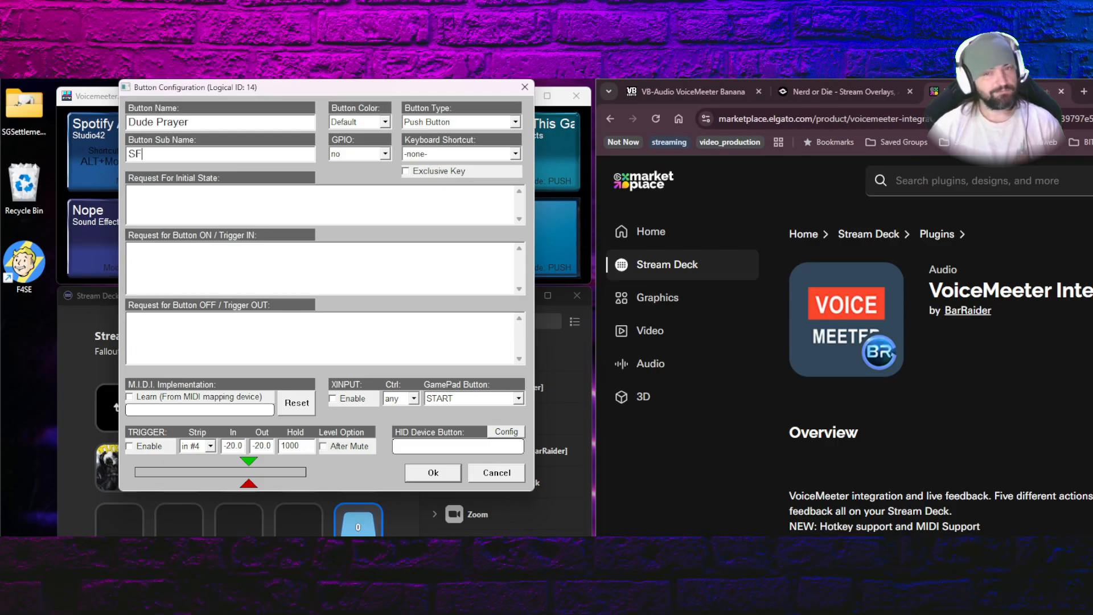
{"action": "left_click", "coordinate": [385, 122]}
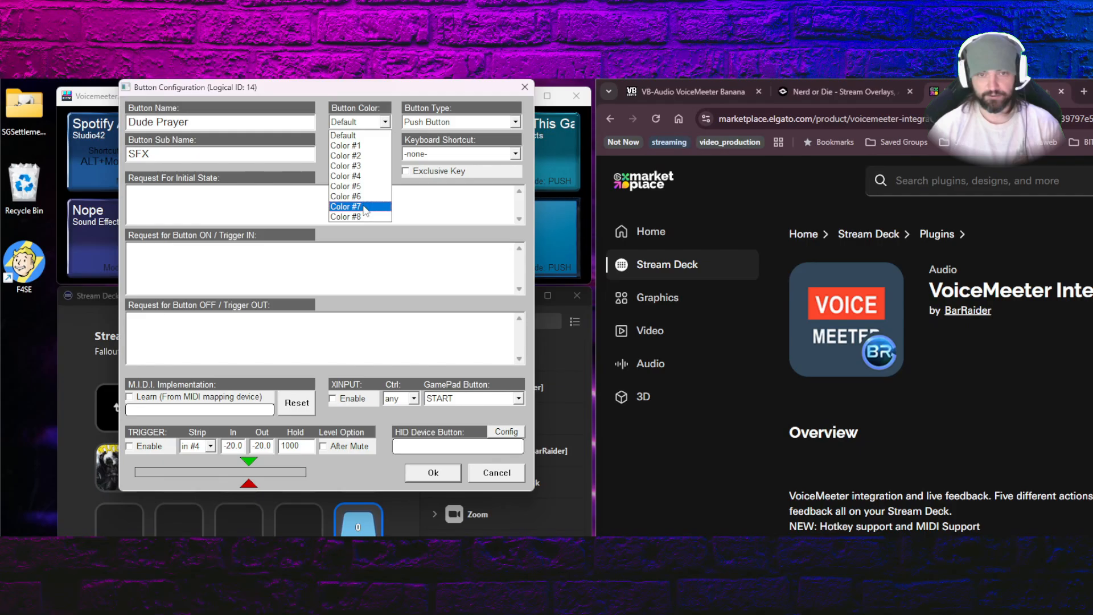
{"action": "left_click", "coordinate": [386, 123]}
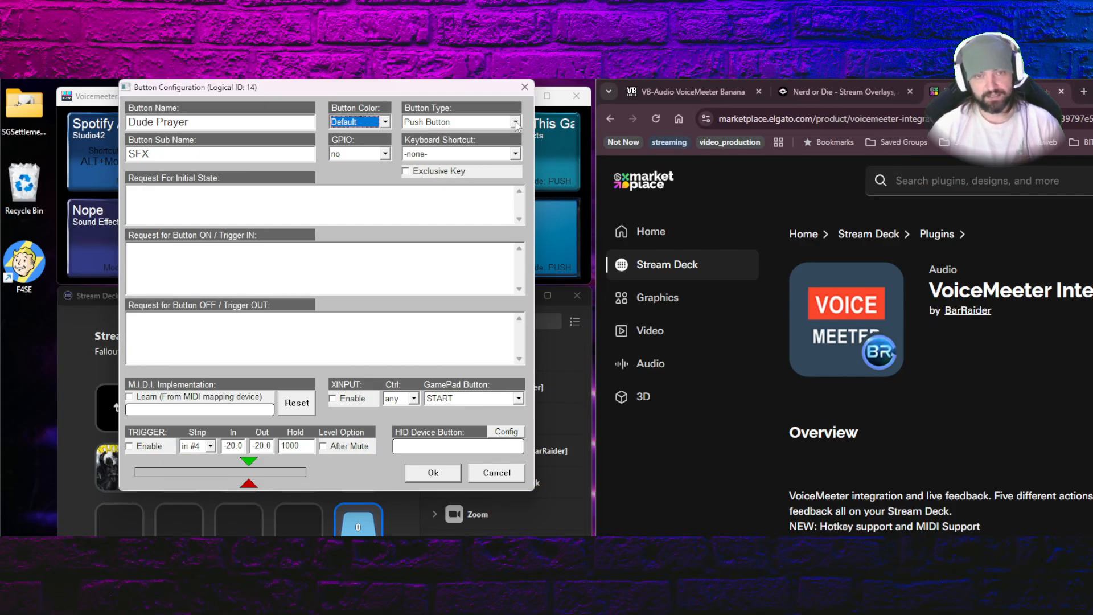
{"action": "left_click", "coordinate": [515, 123]}
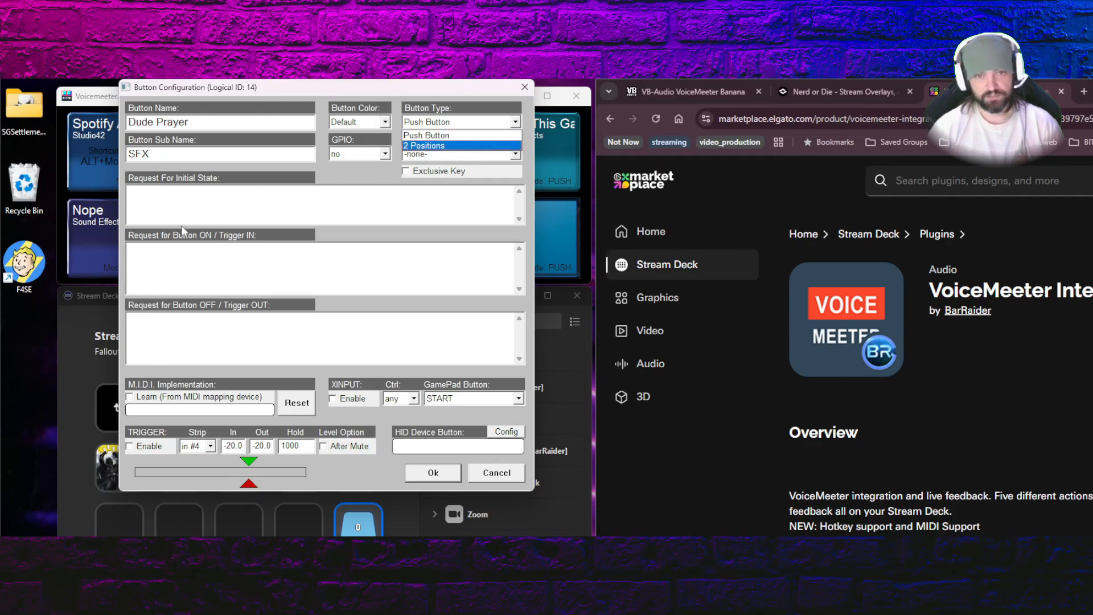
{"action": "left_click", "coordinate": [236, 288]}
Set the Button ON request to Recorder.load="\\DINOSERVER\Shared\Audio\a_dudeist_prayer.mp3" and save the button
{"action": "left_click", "coordinate": [230, 271]}
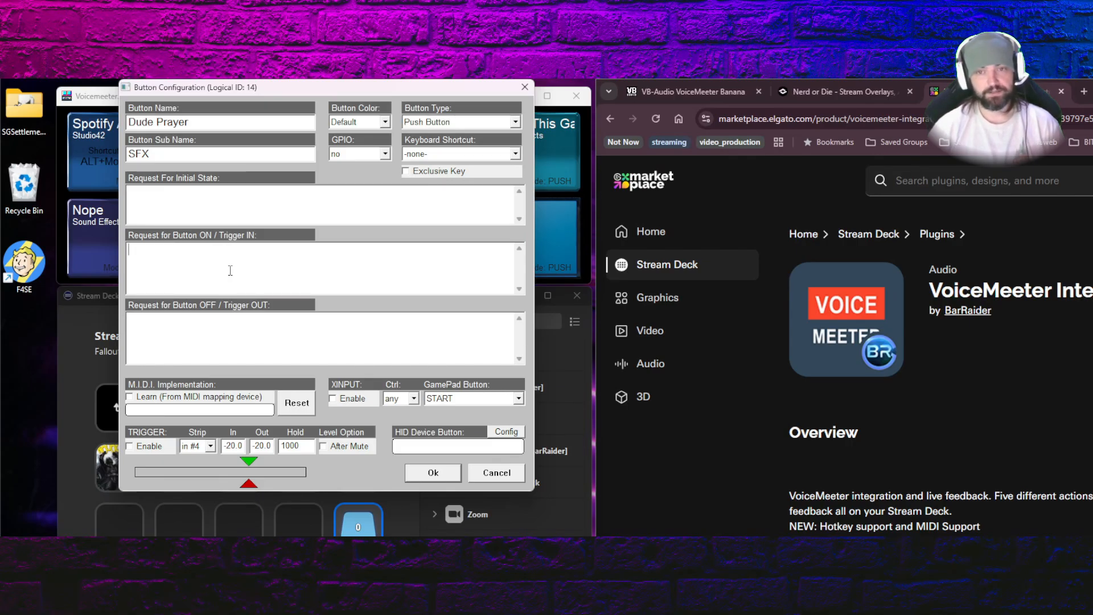
{"action": "type", "text": "Recorder.lo"}
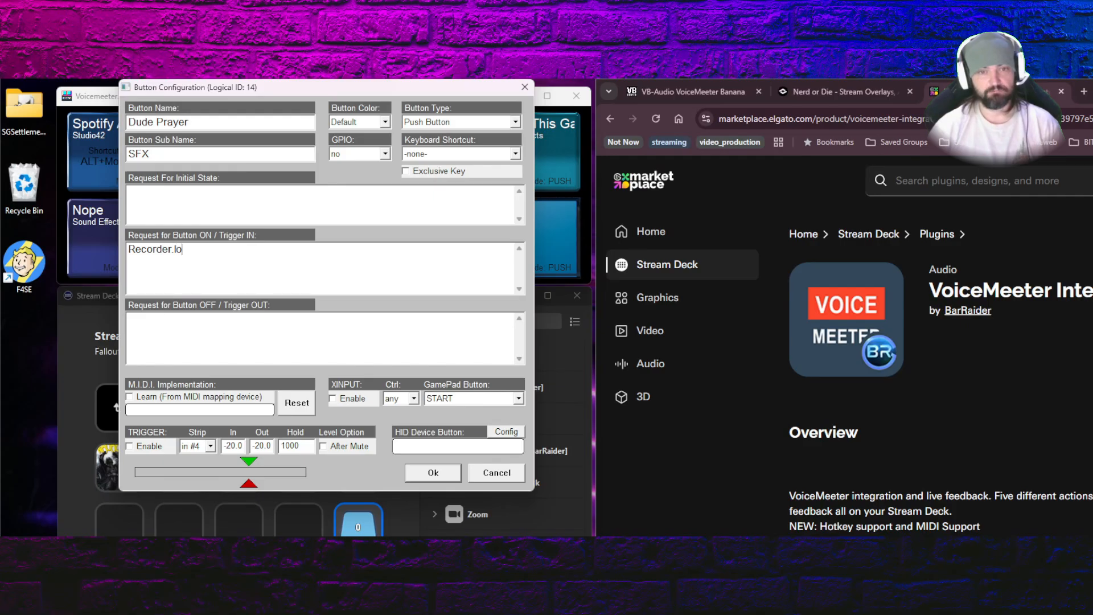
{"action": "type", "text": "ad="}
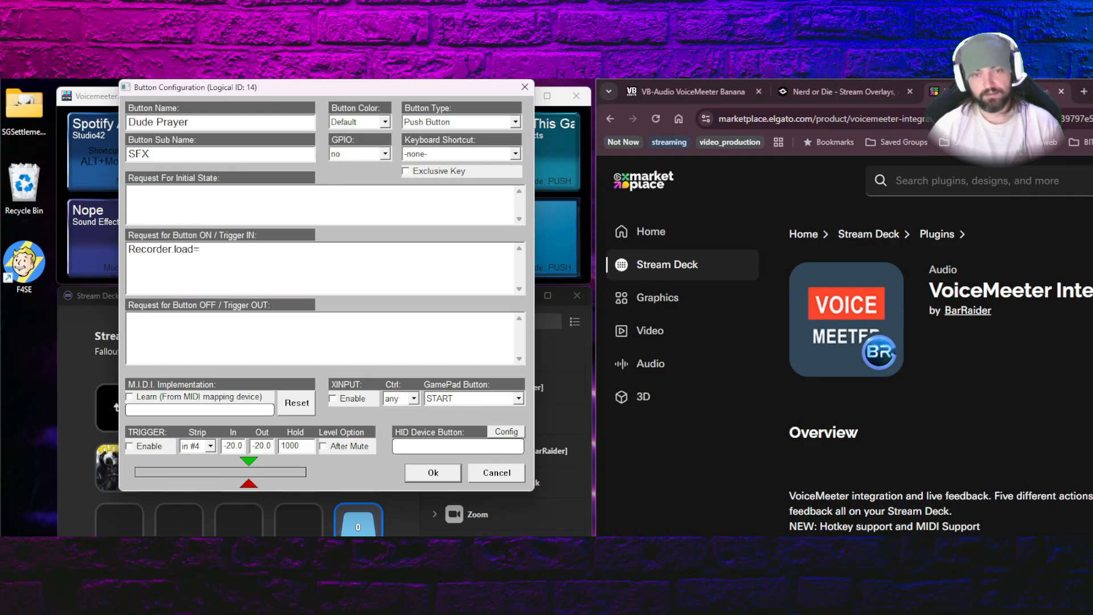
{"action": "type", "text": "\"\\\\DINOSERVER\\Shared\\Audio\\a_dudeist_prayer.mp3\""}
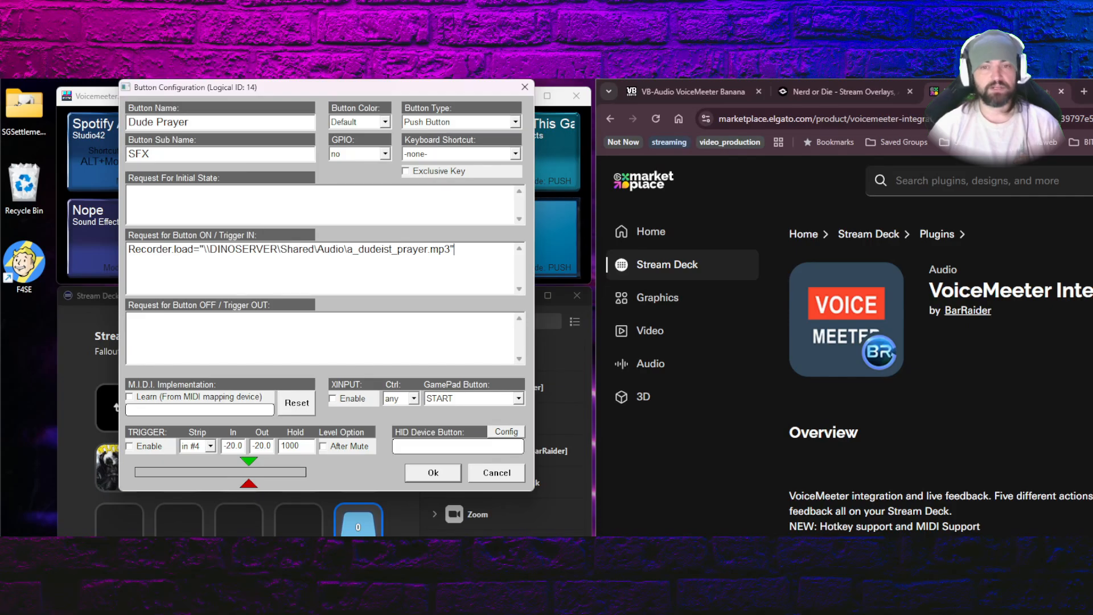
{"action": "left_click", "coordinate": [434, 472]}
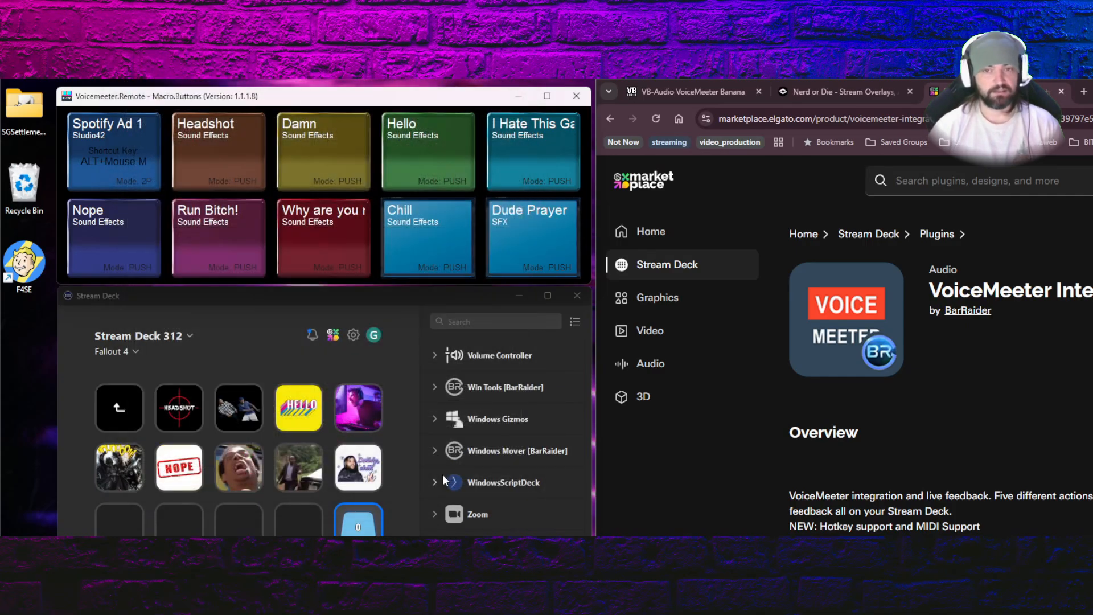
Set the Dude Prayer button's OFF request to Recorder.stop="\\DINOSERVER\Shared\Audio\a_dudeist_prayer.mp3" and save it
{"action": "right_click", "coordinate": [533, 243]}
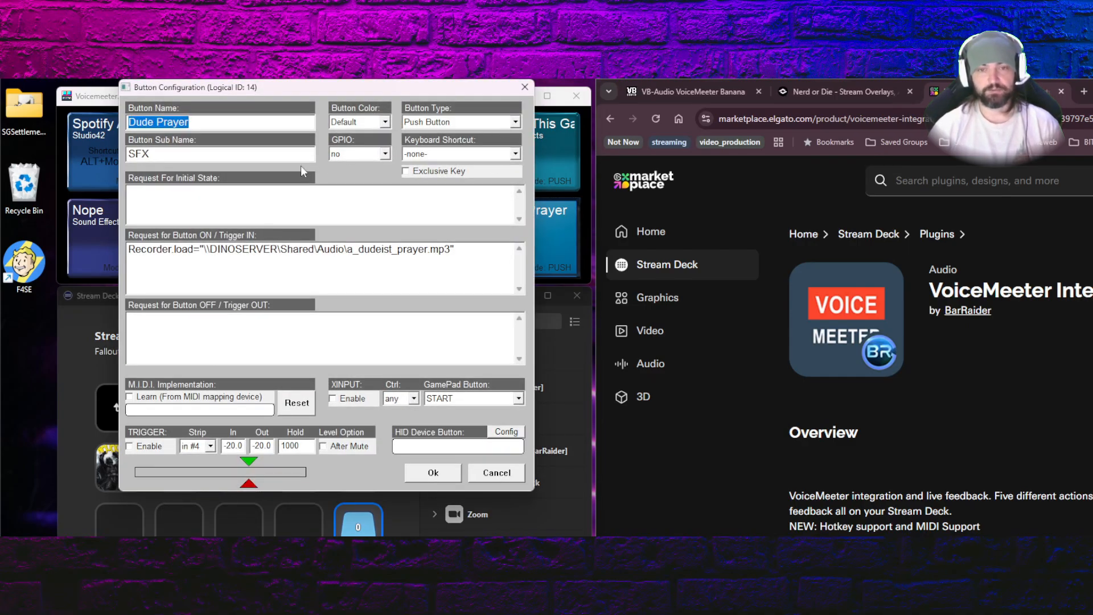
{"action": "left_click", "coordinate": [234, 336]}
{"action": "type", "text": "Re"}
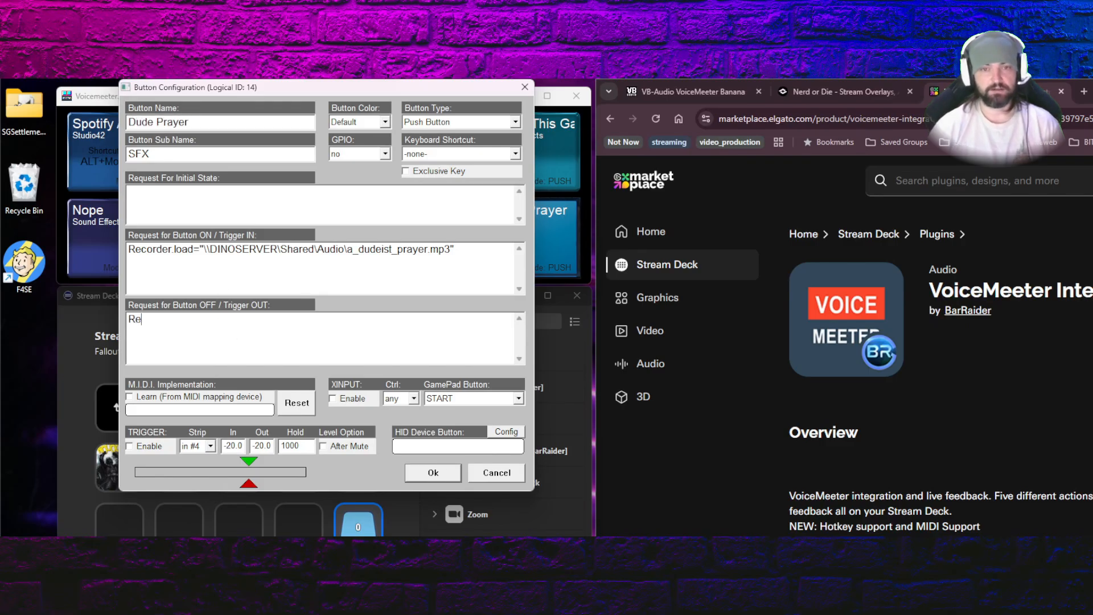
{"action": "type", "text": "corder.stop="}
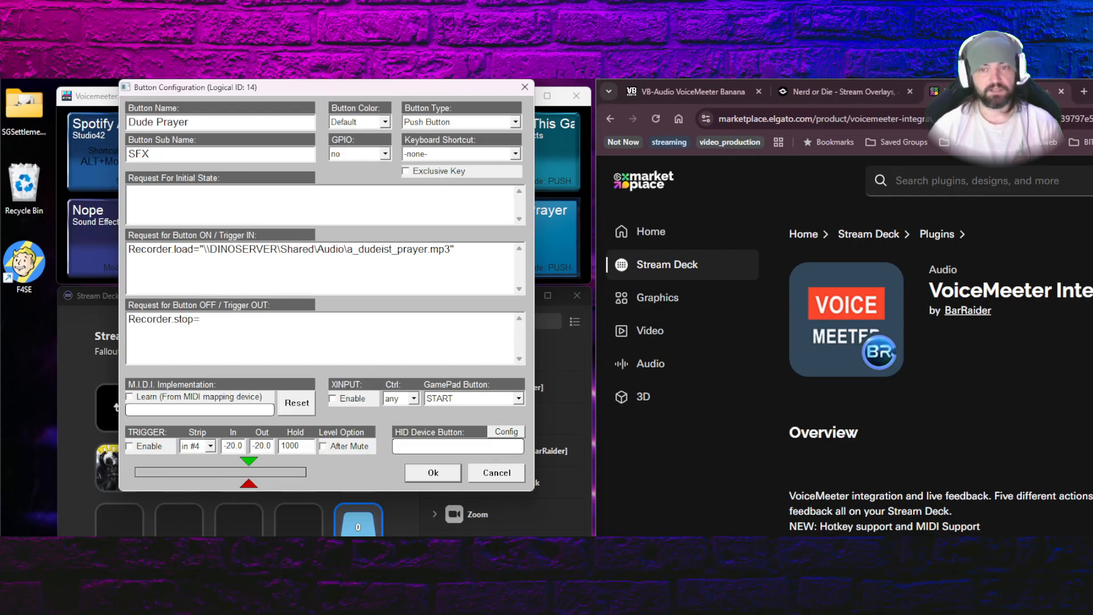
{"action": "type", "text": "=\"\\\\DINOSERVER\\Shared\\Audio\\a_dudeist_prayer.mp3\""}
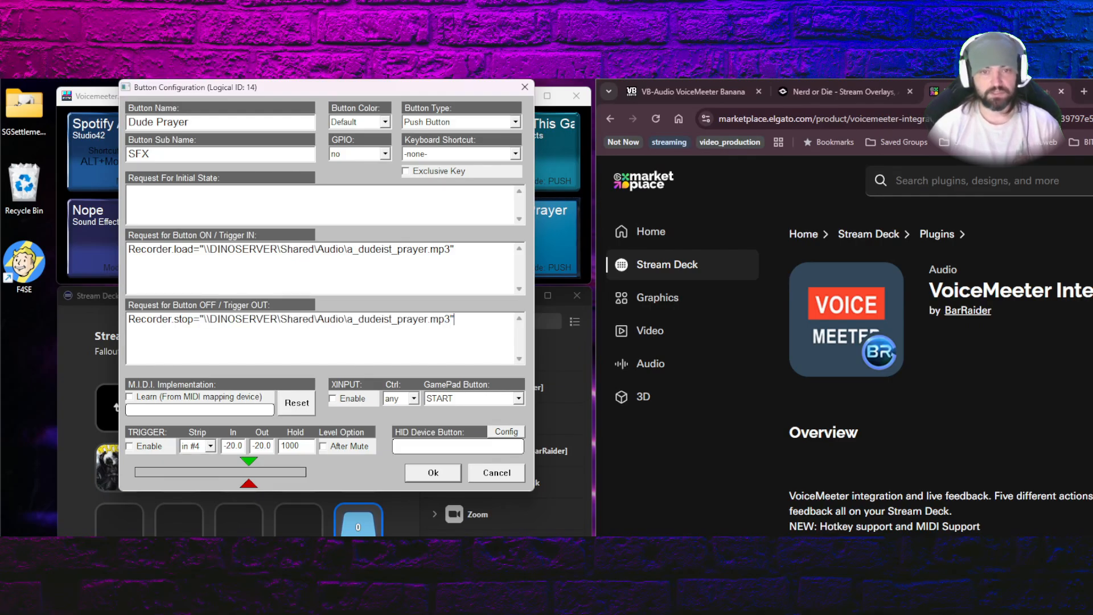
{"action": "left_click", "coordinate": [433, 473]}
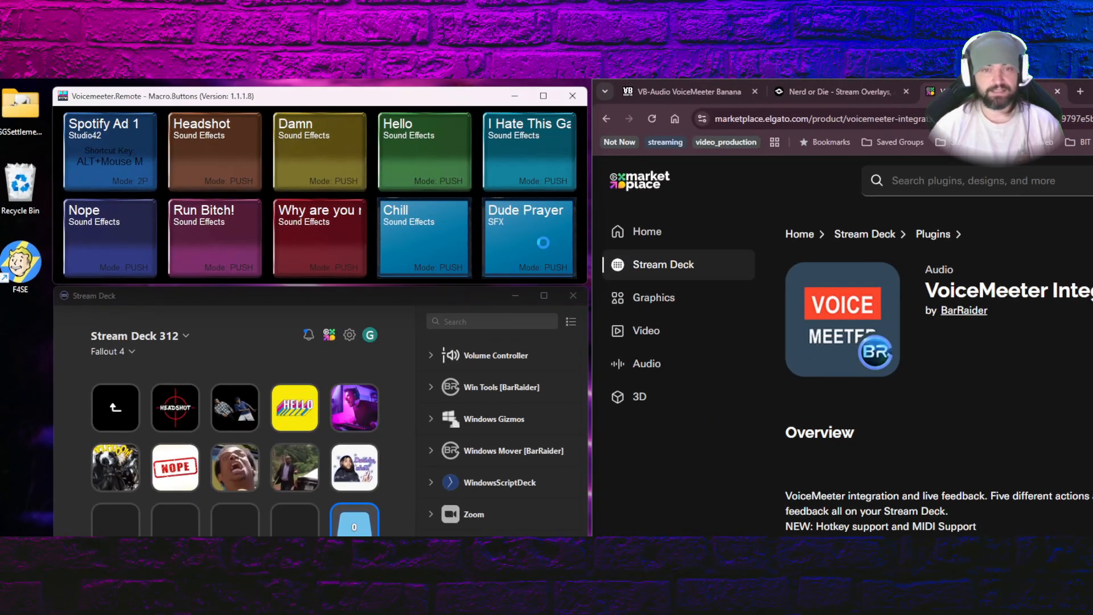
Check the Dude Prayer button's logical ID and set the Stream Deck MacroButton Toggle key's Logical Id to 14
{"action": "right_click", "coordinate": [330, 178]}
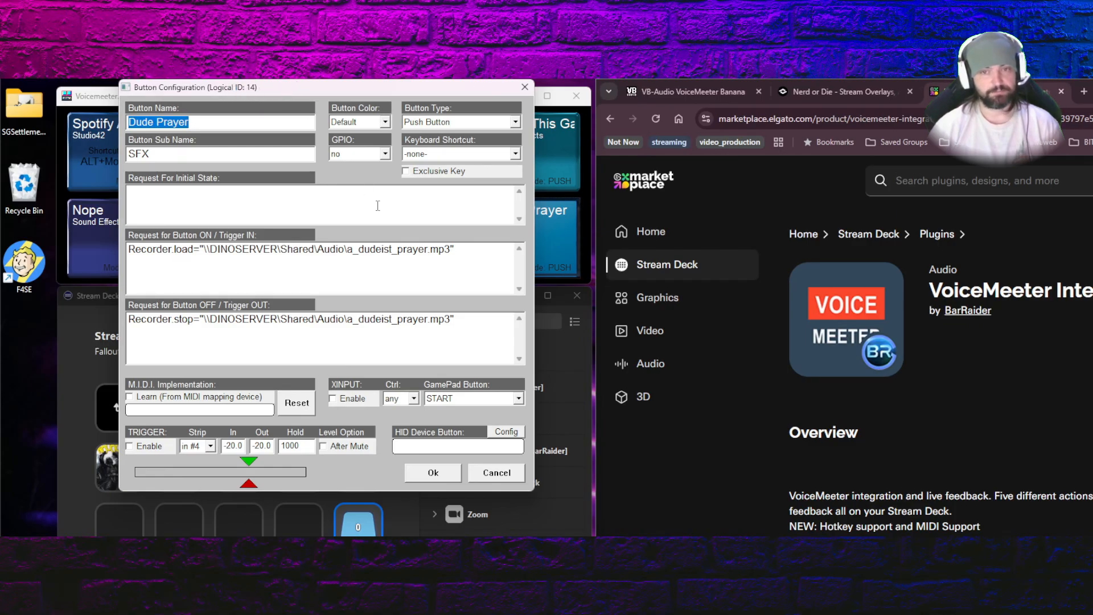
{"action": "left_click", "coordinate": [443, 474]}
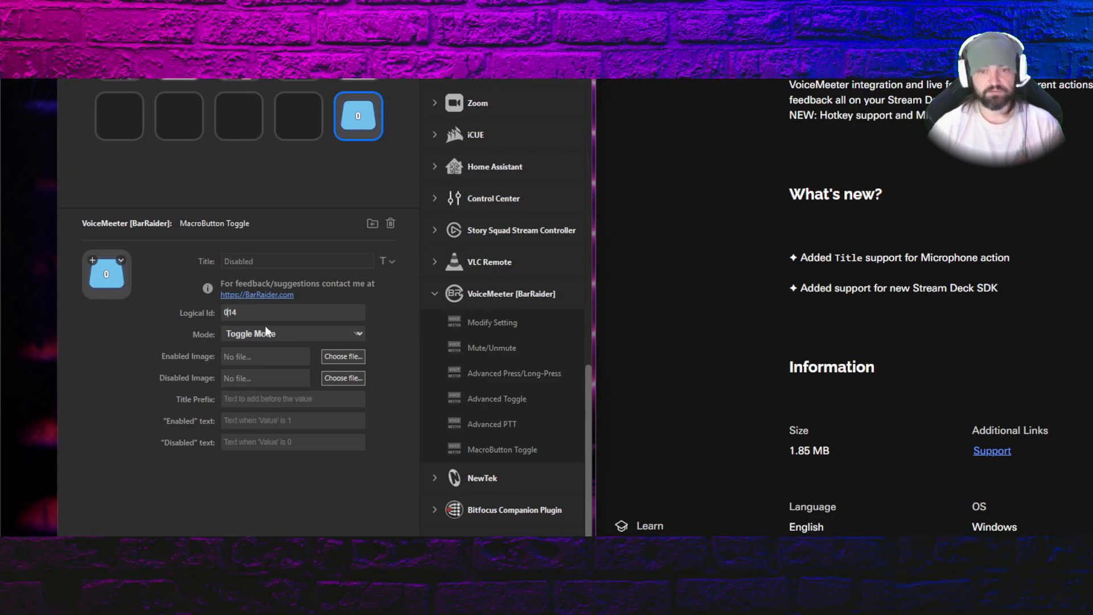
{"action": "key", "text": "BackSpace"}
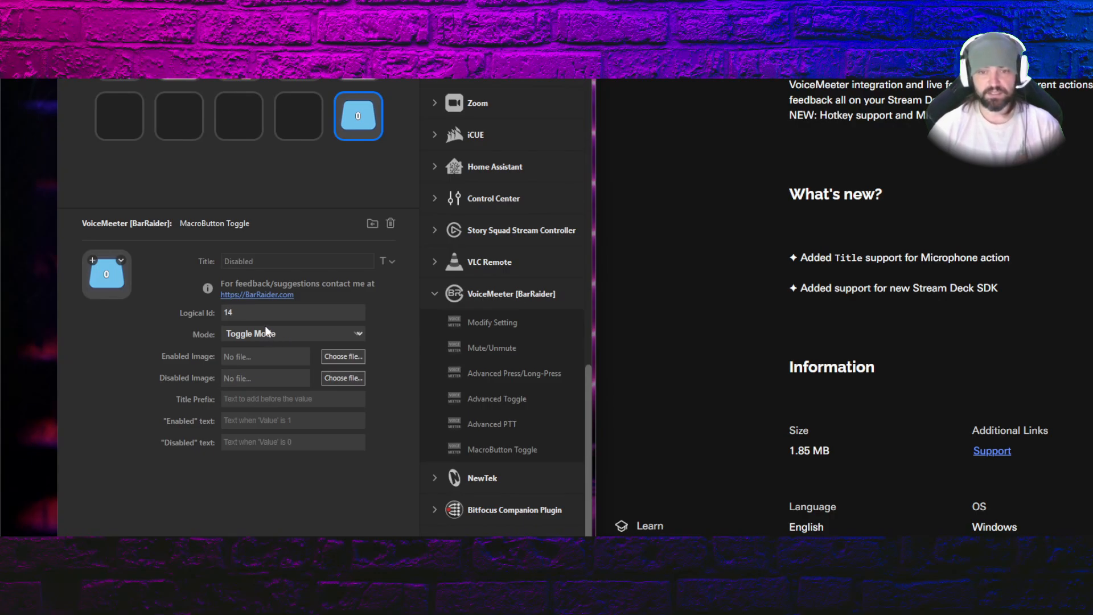
Set the MacroButton Toggle key's "Disabled" text to Dude
{"action": "left_click", "coordinate": [284, 442]}
{"action": "type", "text": "Dude4"}
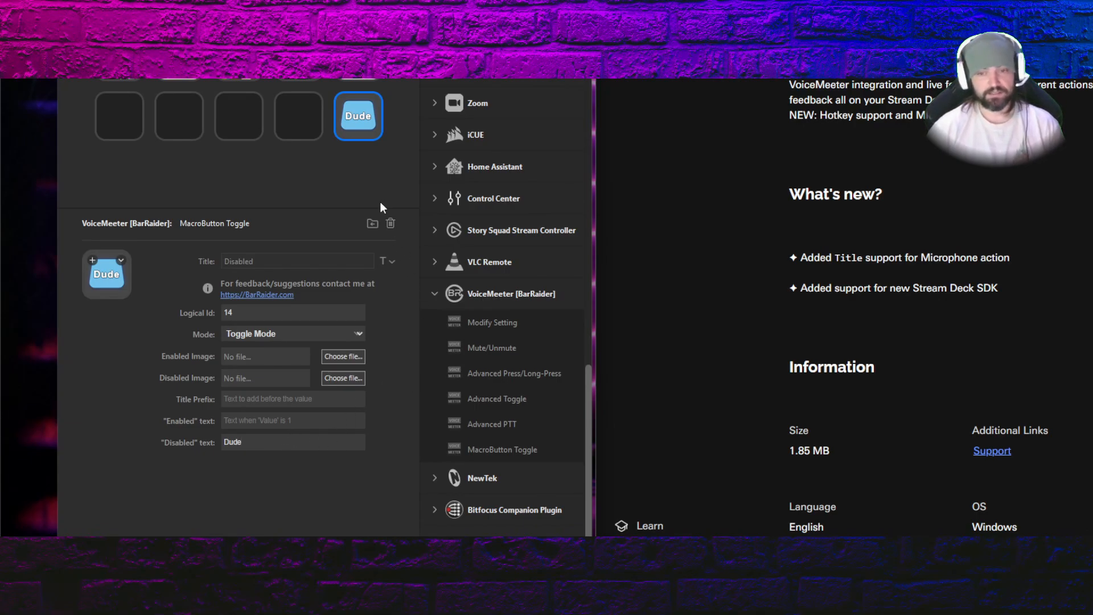
{"action": "left_click", "coordinate": [371, 170]}
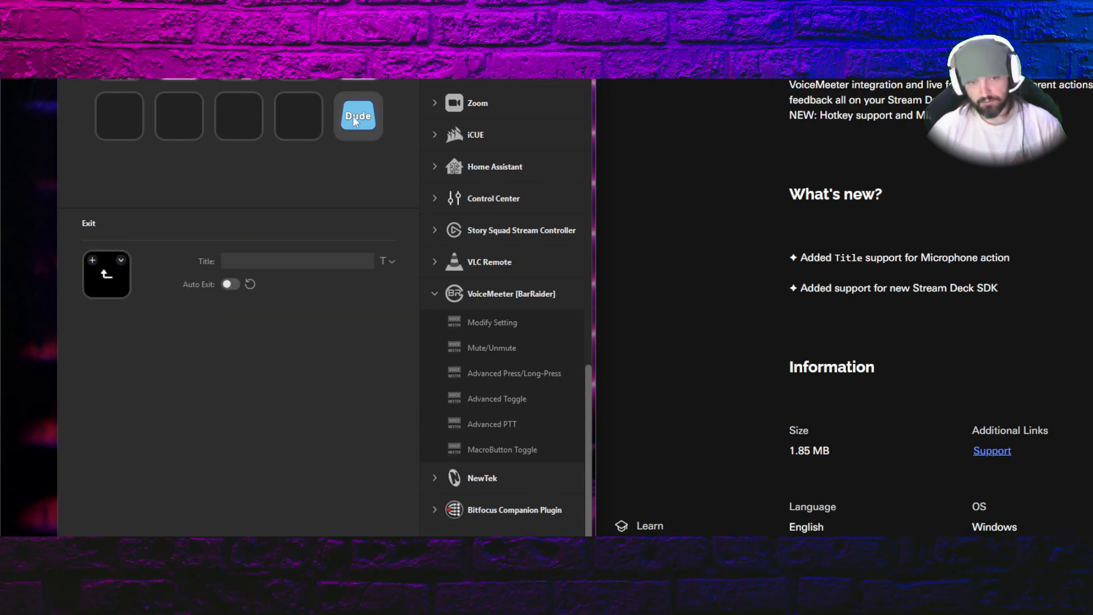